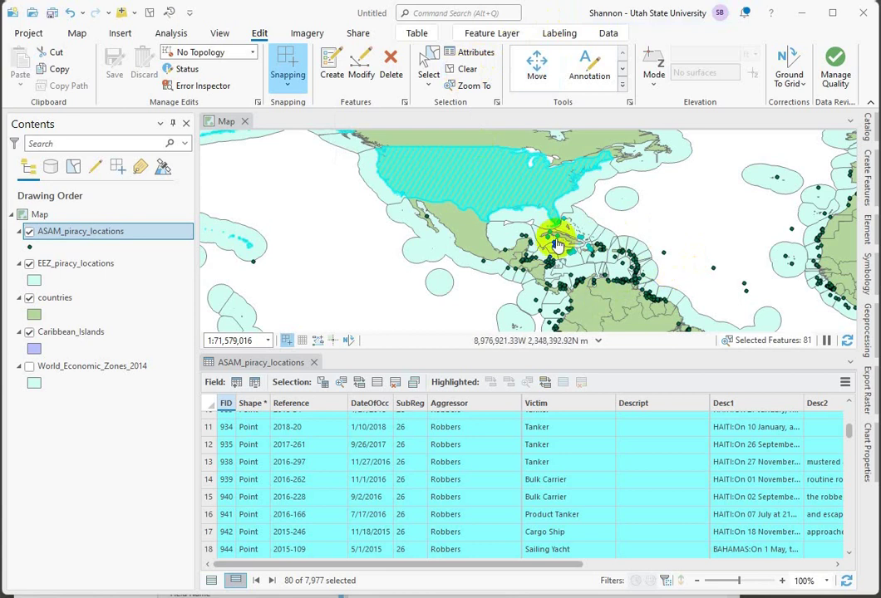
Clear the piracy point selection, close the attribute table and pan the map to the Americas.
{"action": "left_click", "coordinate": [465, 69]}
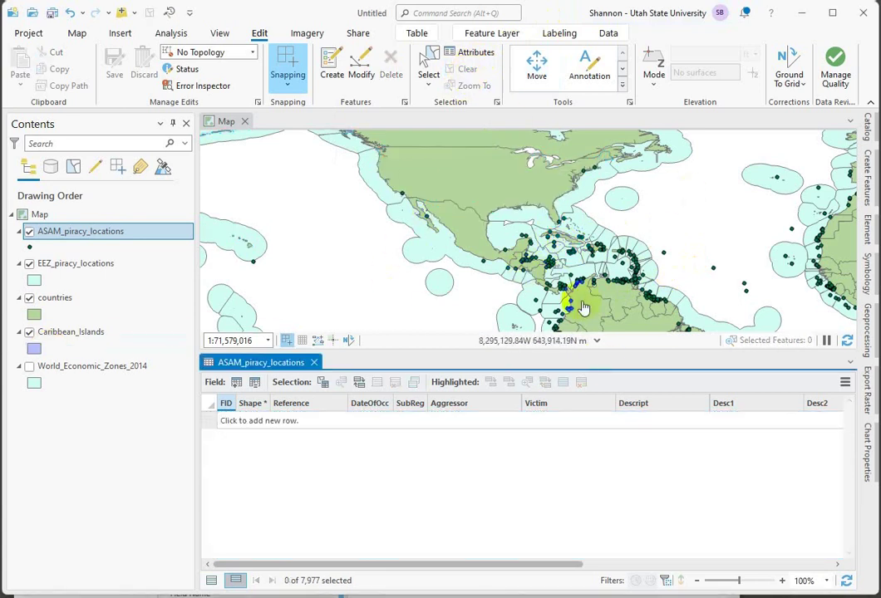
{"action": "left_click", "coordinate": [314, 364]}
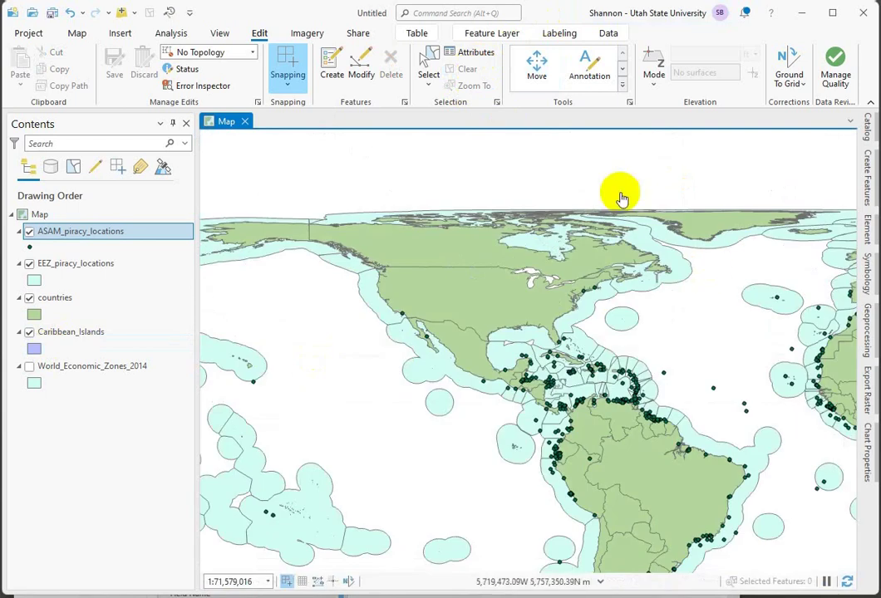
{"action": "left_click_drag", "start_coordinate": [495, 409], "coordinate": [448, 367]}
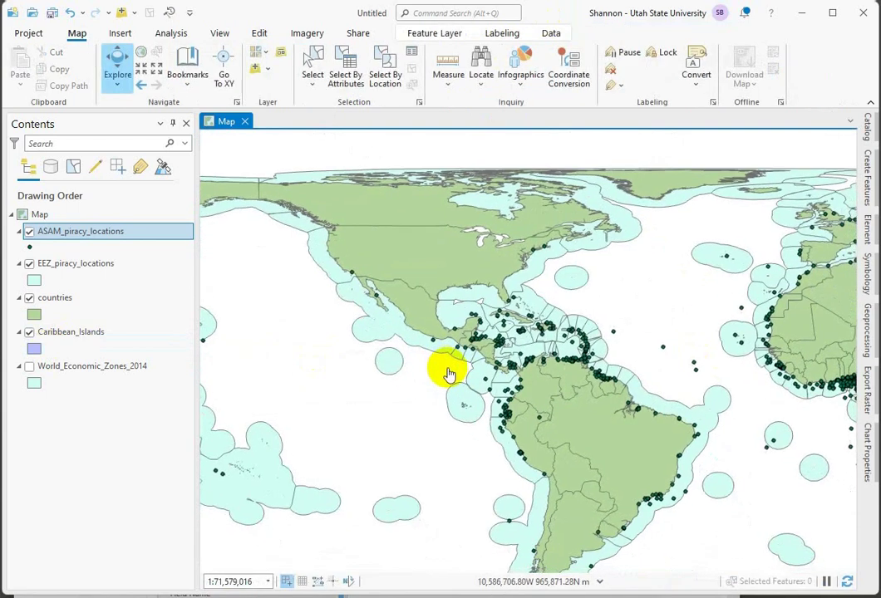
Zoom to the Caribbean_Islands layer and hide the countries and EEZ_piracy_locations layers.
{"action": "right_click", "coordinate": [80, 338]}
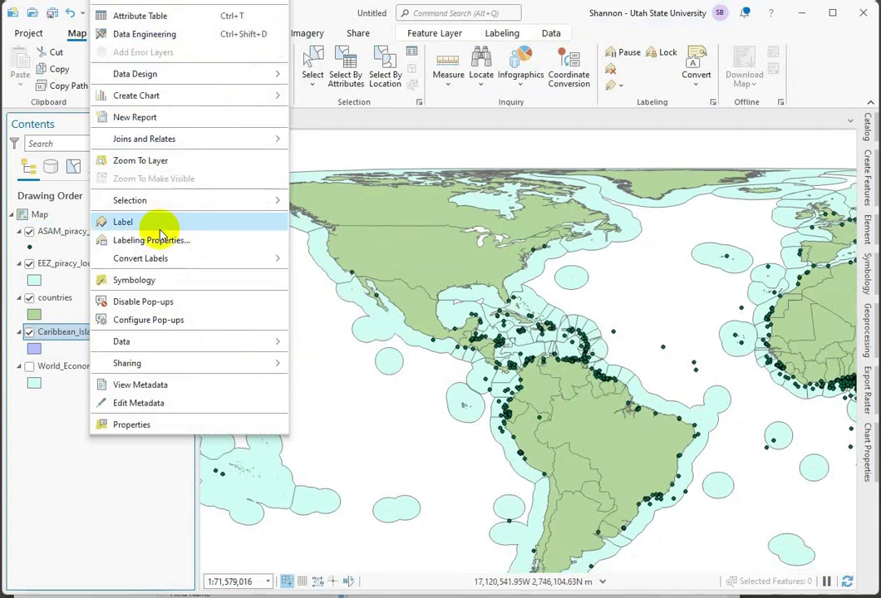
{"action": "left_click", "coordinate": [154, 161]}
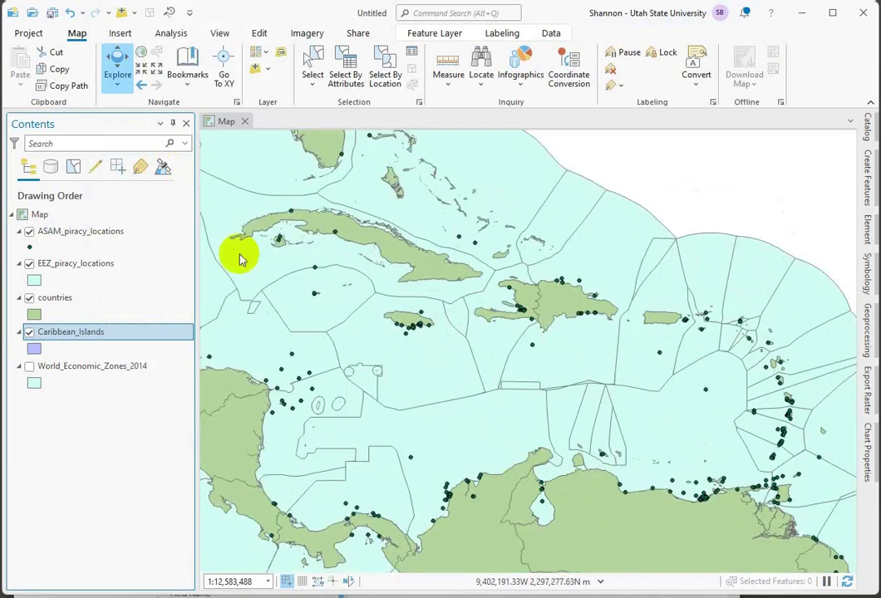
{"action": "left_click", "coordinate": [29, 298]}
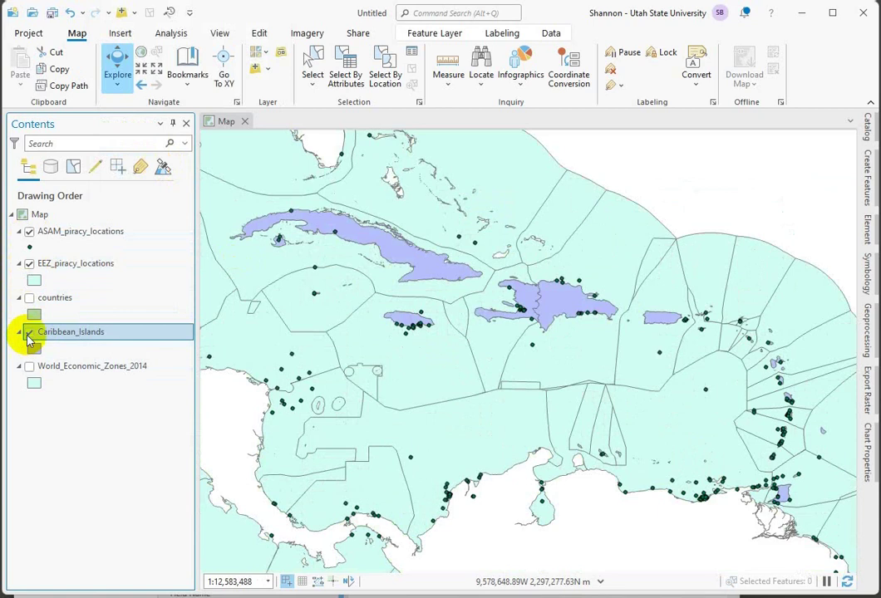
{"action": "left_click", "coordinate": [29, 264]}
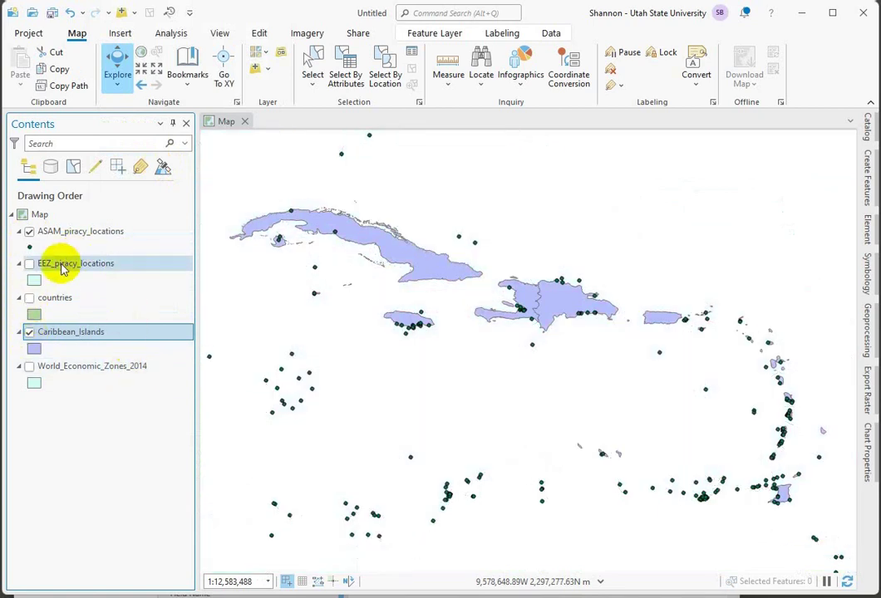
Collapse the EEZ legend and place Caribbean_Islands just below ASAM_piracy_locations in the layer order.
{"action": "left_click", "coordinate": [19, 264]}
{"action": "left_click_drag", "start_coordinate": [41, 315], "coordinate": [66, 236]}
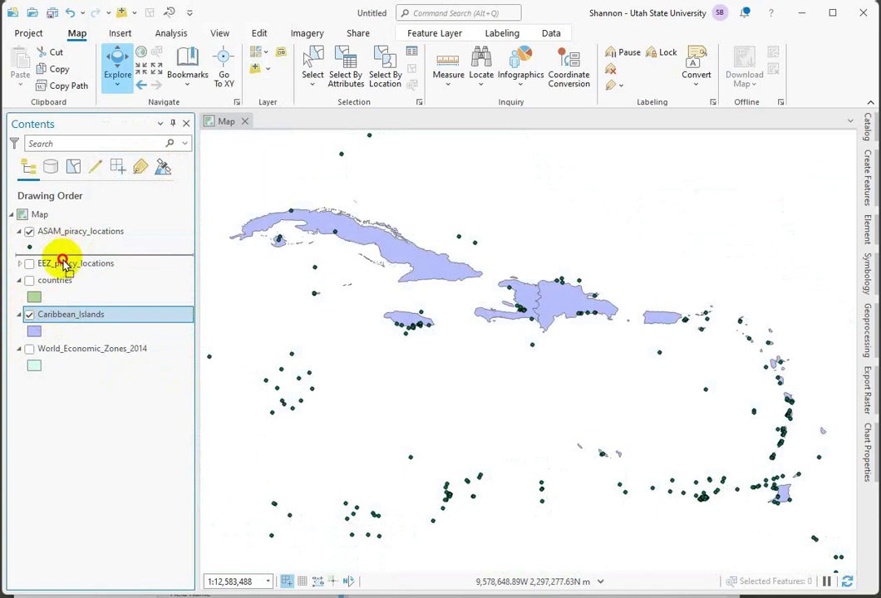
{"action": "left_click_drag", "start_coordinate": [63, 252], "coordinate": [64, 252]}
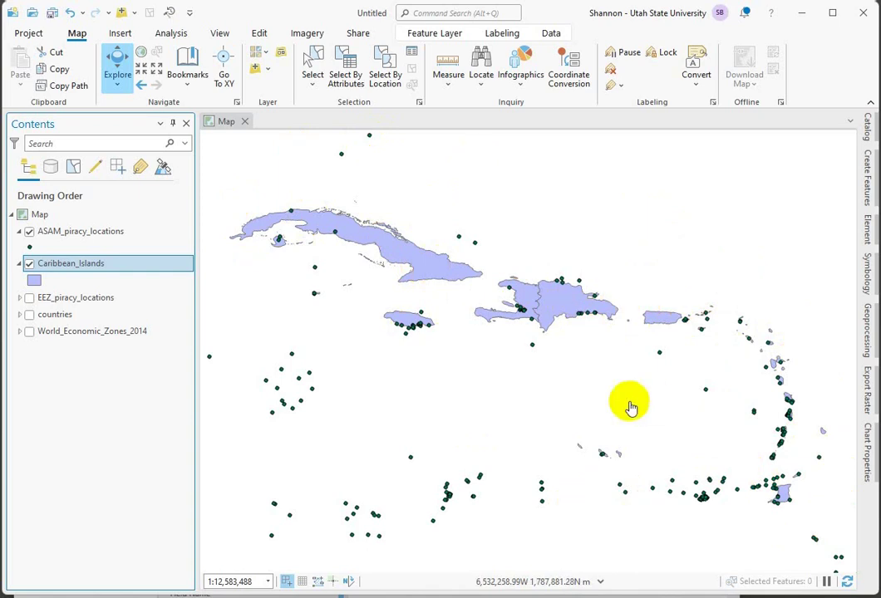
Find the Pairwise Buffer tool in the geoprocessing search results and open it.
{"action": "left_click", "coordinate": [542, 302]}
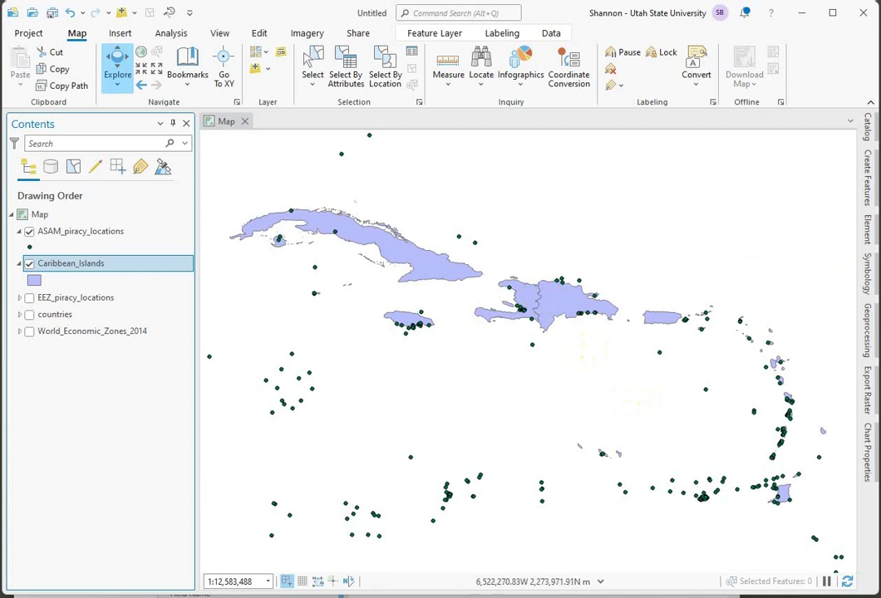
{"action": "left_click", "coordinate": [867, 332]}
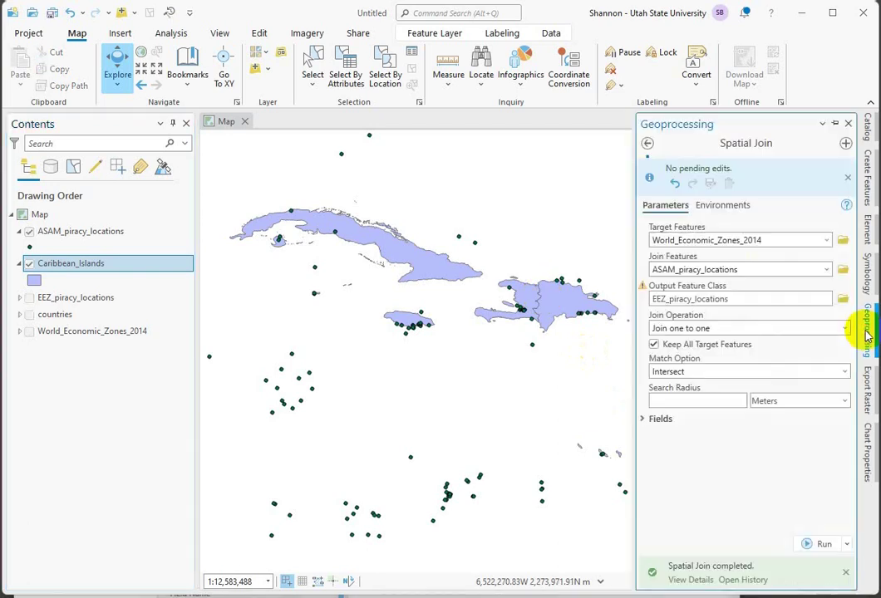
{"action": "left_click", "coordinate": [649, 145]}
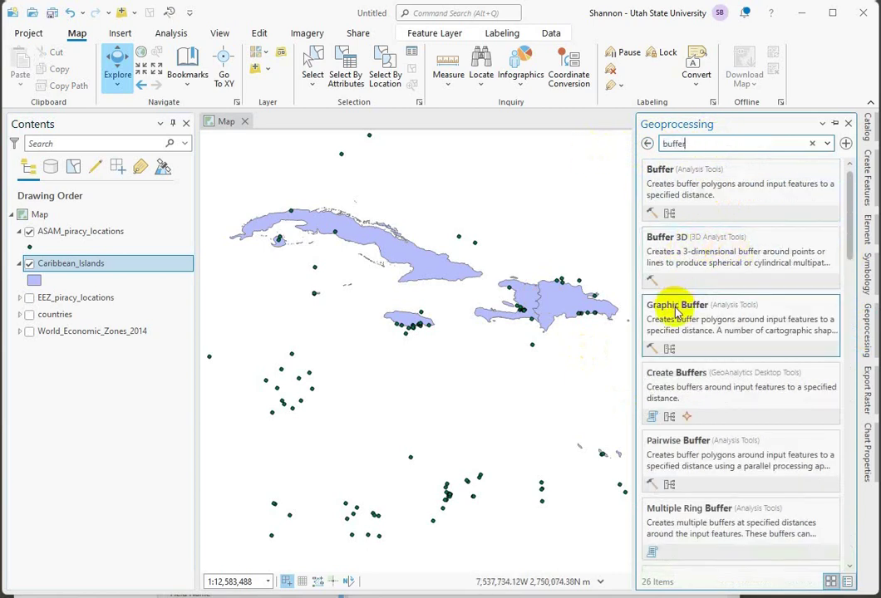
{"action": "left_click", "coordinate": [686, 448]}
Set Caribbean_Islands as the input features and name the output car_isle_100nm.
{"action": "left_click", "coordinate": [827, 203]}
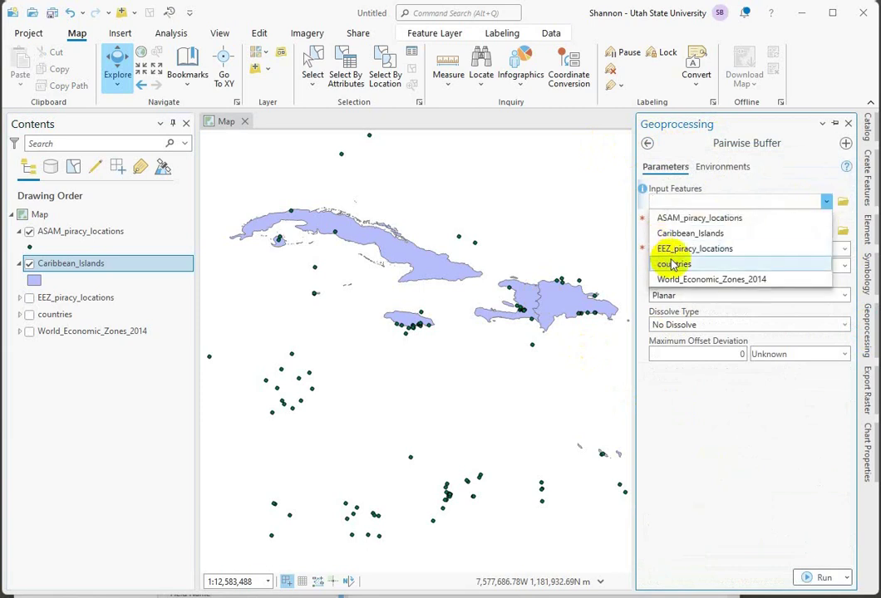
{"action": "left_click", "coordinate": [741, 230]}
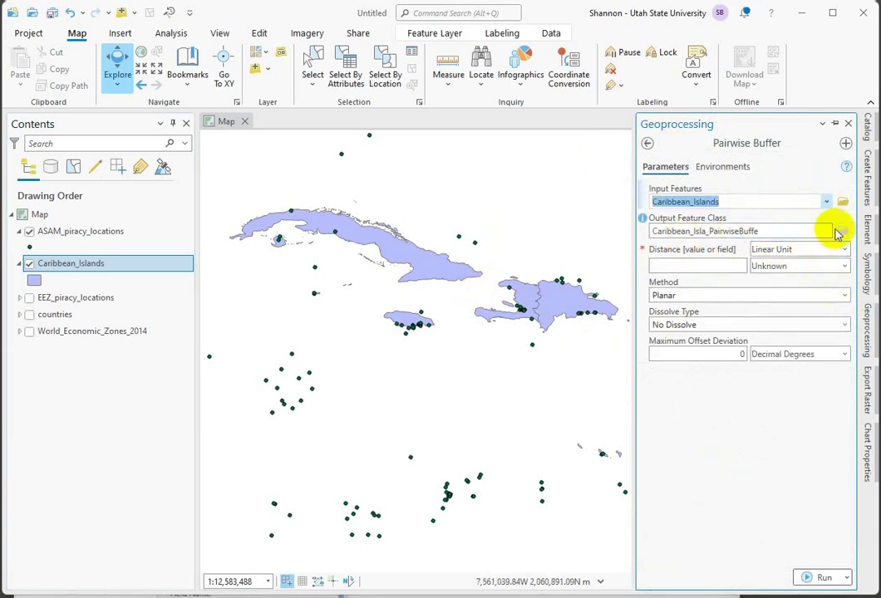
{"action": "left_click_drag", "start_coordinate": [773, 232], "coordinate": [603, 254]}
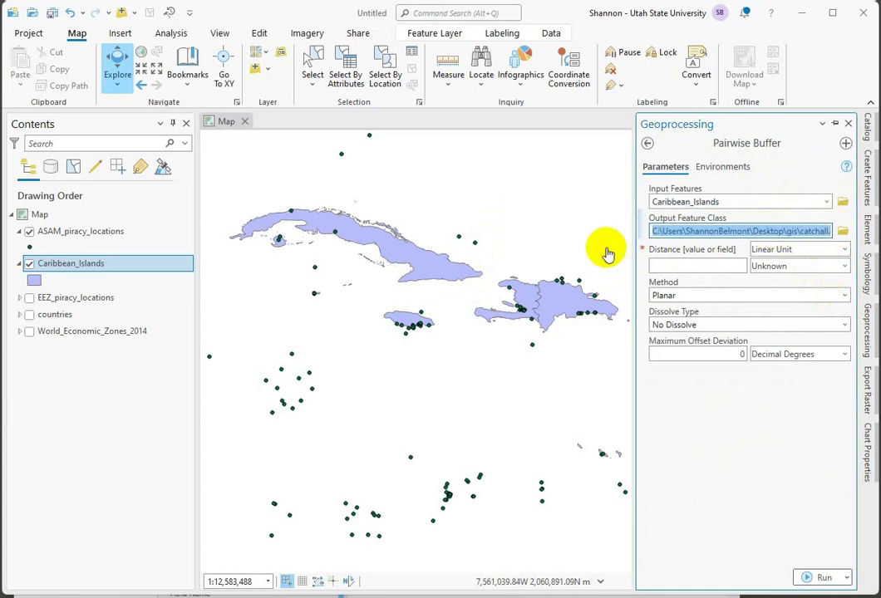
{"action": "type", "text": "car_isle_100nm"}
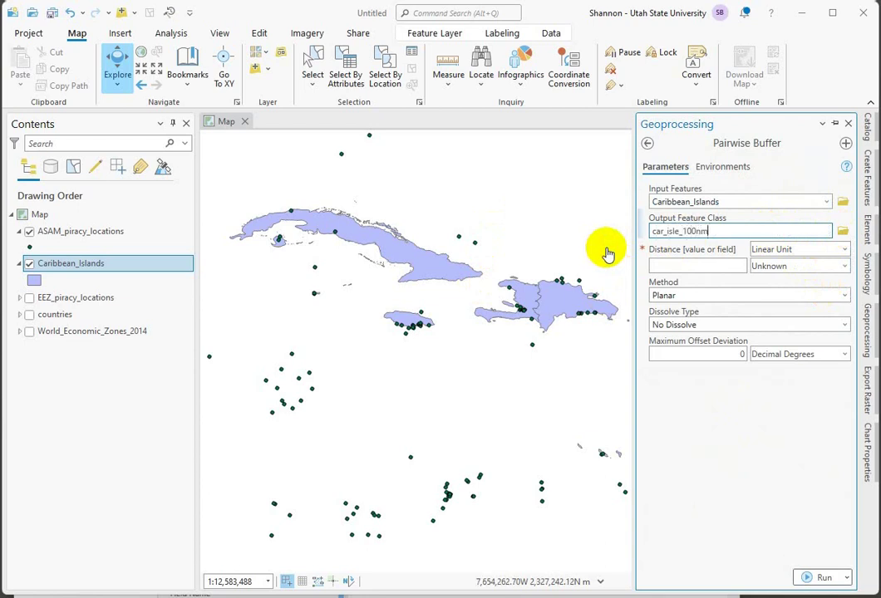
Set the buffer distance to 100 International Nautical Miles as a linear unit.
{"action": "left_click", "coordinate": [721, 268]}
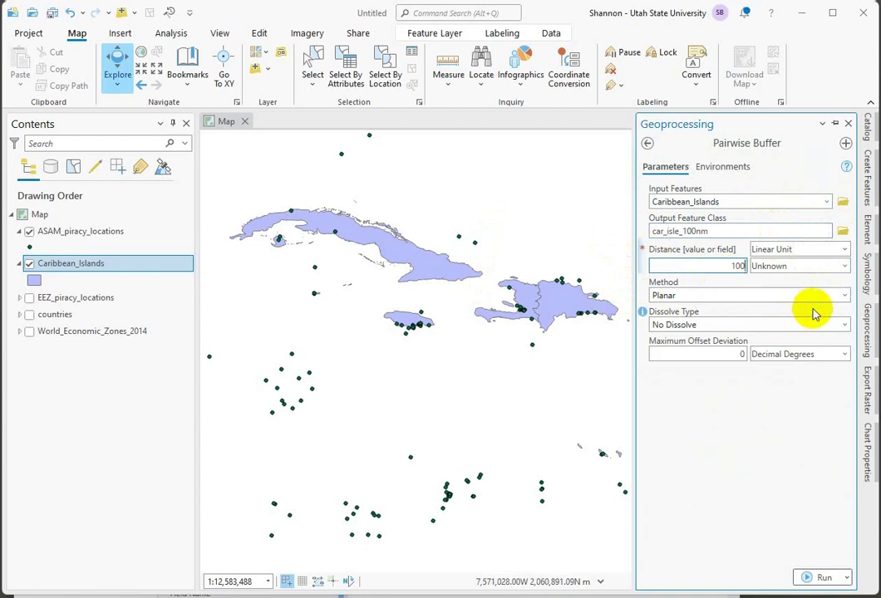
{"action": "left_click", "coordinate": [844, 268]}
{"action": "left_click", "coordinate": [844, 270]}
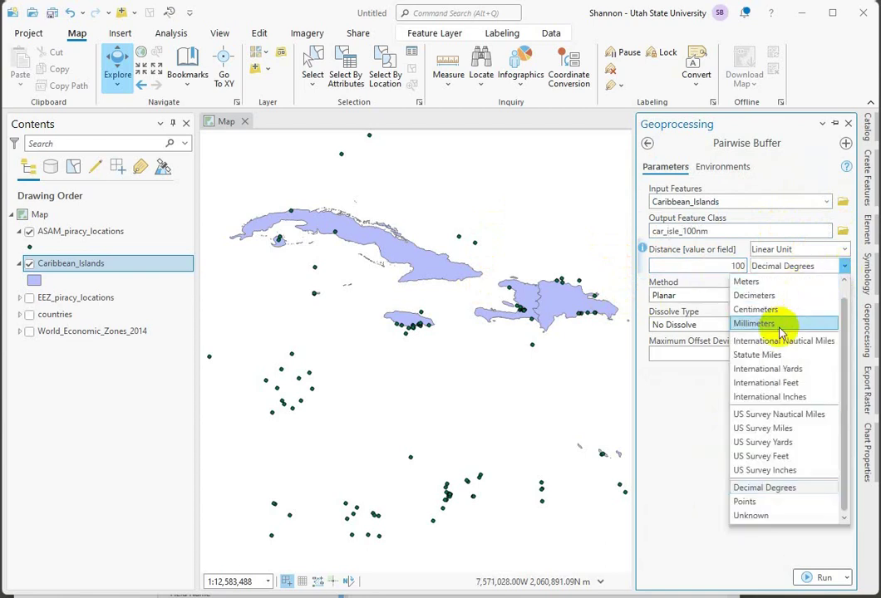
{"action": "left_click", "coordinate": [789, 349]}
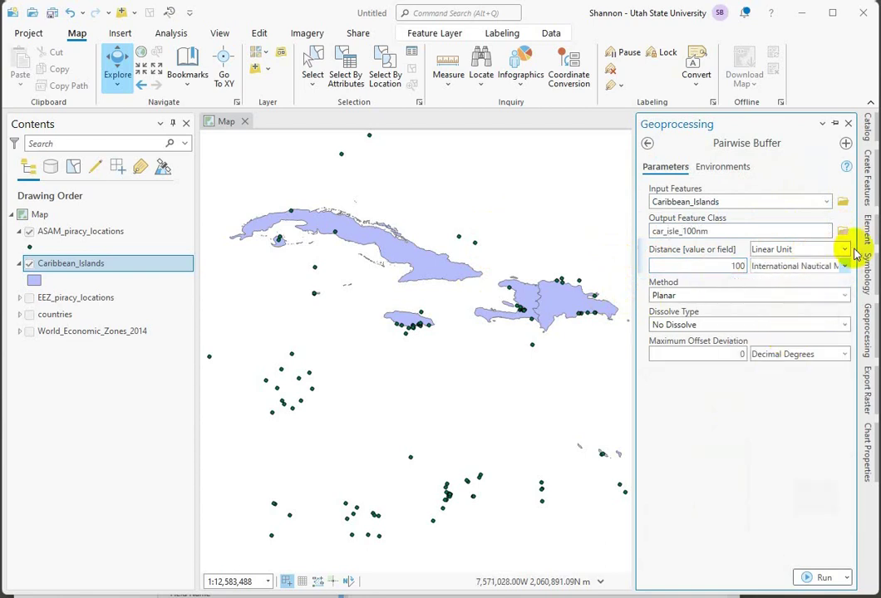
{"action": "left_click", "coordinate": [844, 250]}
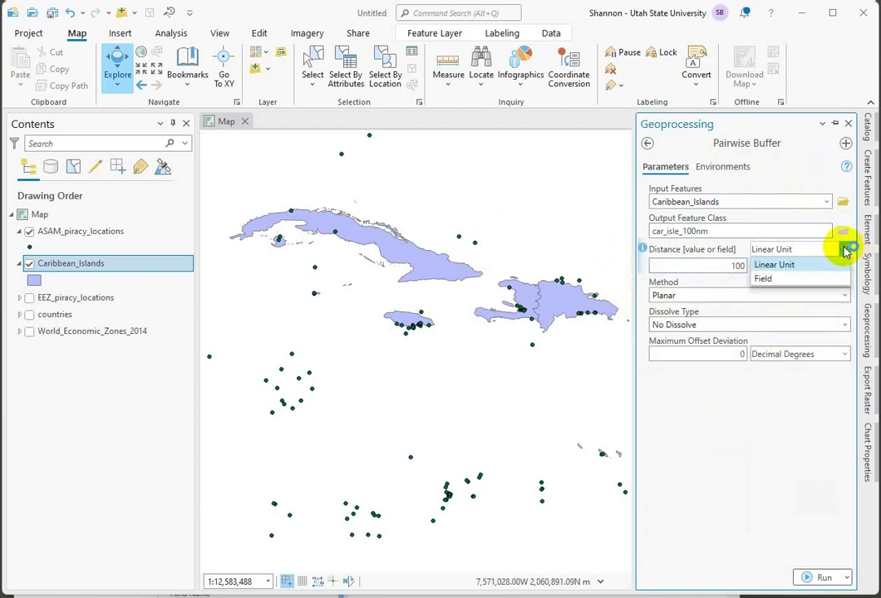
{"action": "left_click", "coordinate": [794, 266]}
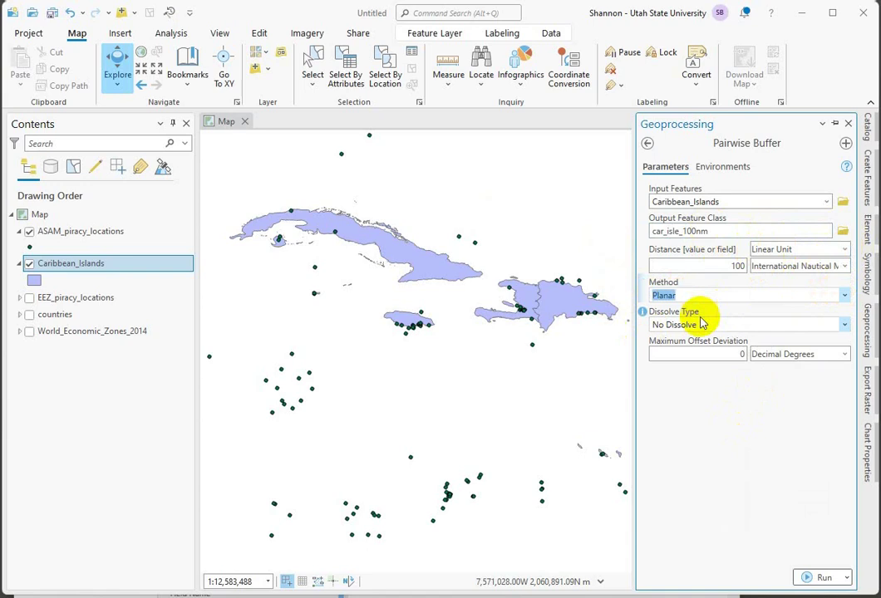
Choose the Geodesic method, dissolve all output into a single feature, and run the buffer.
{"action": "left_click", "coordinate": [845, 295]}
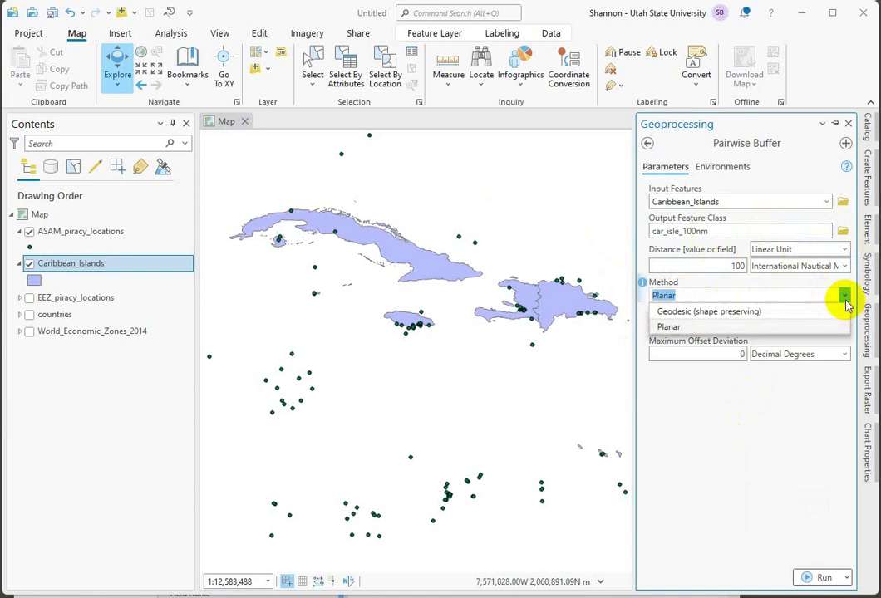
{"action": "left_click", "coordinate": [719, 313]}
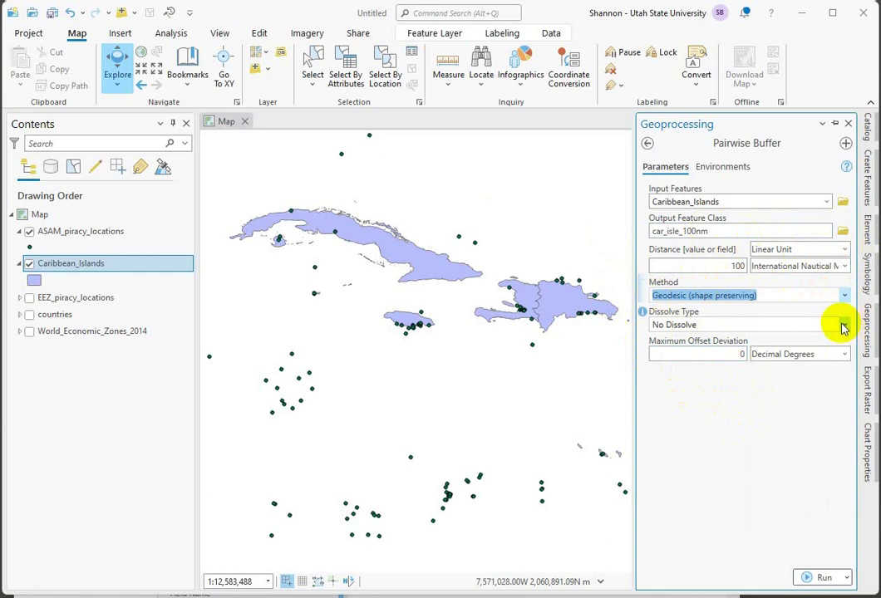
{"action": "left_click", "coordinate": [845, 326]}
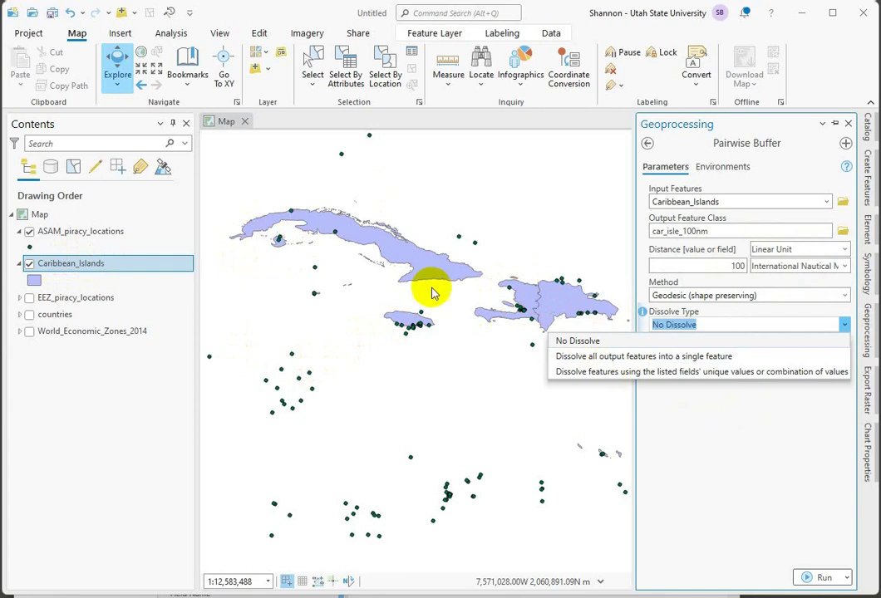
{"action": "left_click", "coordinate": [558, 356]}
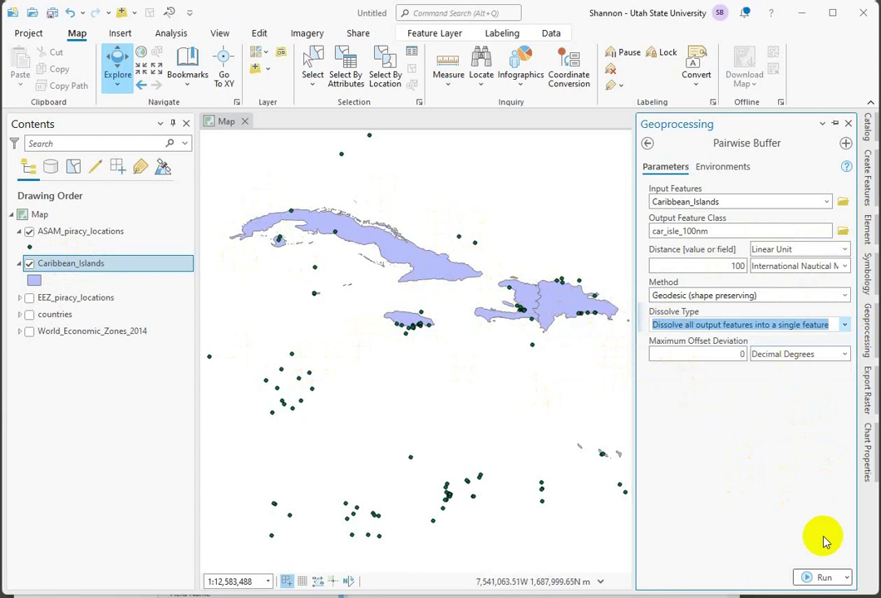
{"action": "left_click", "coordinate": [823, 577]}
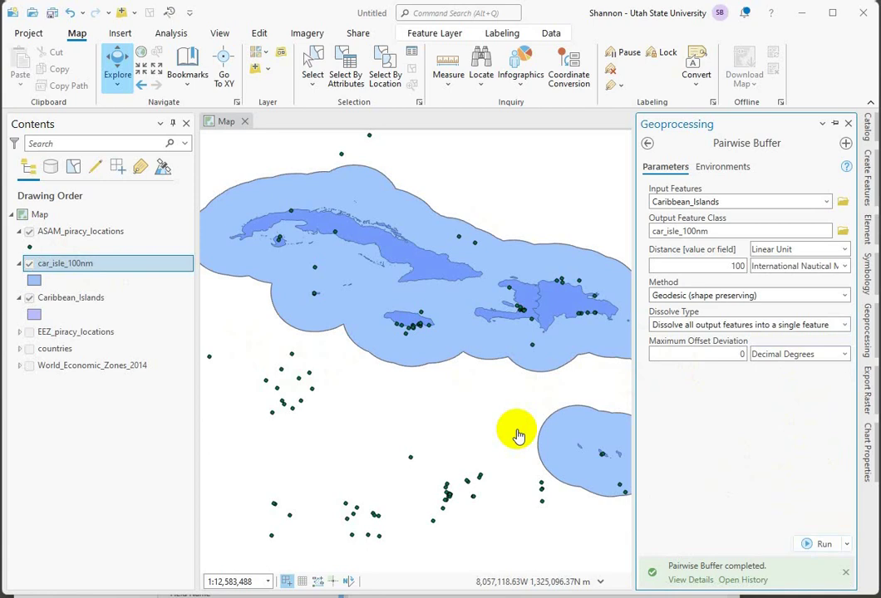
Toggle Caribbean_Islands on and off to compare, then move it above car_isle_100nm.
{"action": "left_click", "coordinate": [29, 297]}
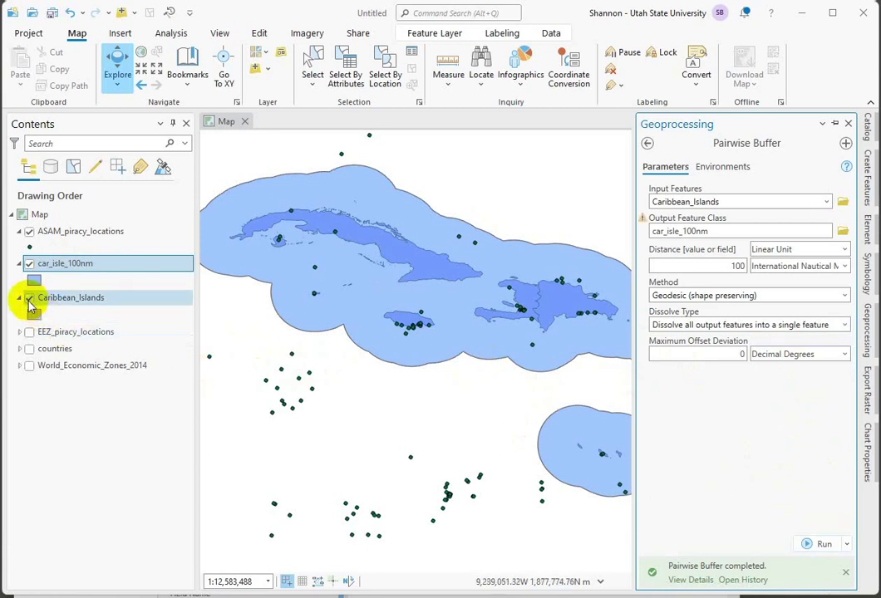
{"action": "left_click", "coordinate": [29, 298]}
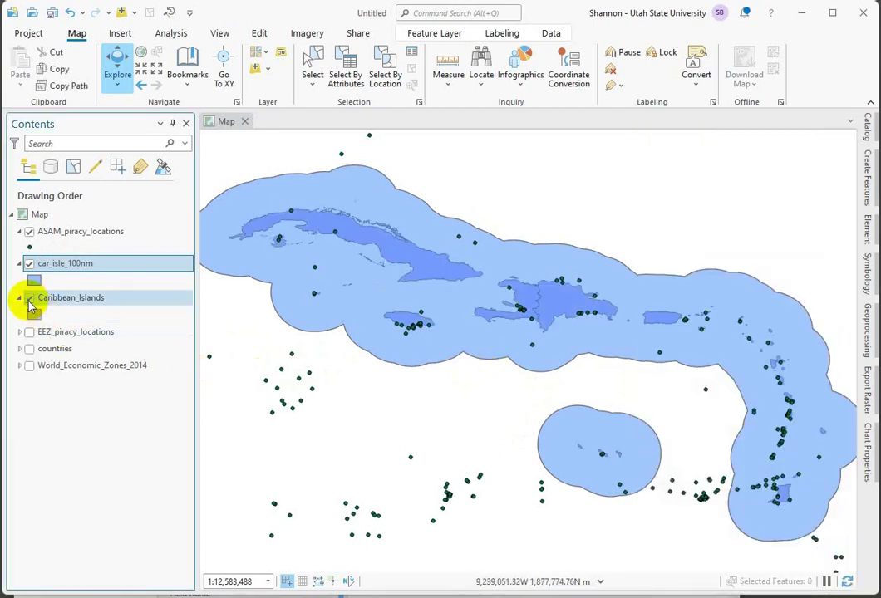
{"action": "left_click", "coordinate": [29, 298]}
{"action": "left_click", "coordinate": [29, 299]}
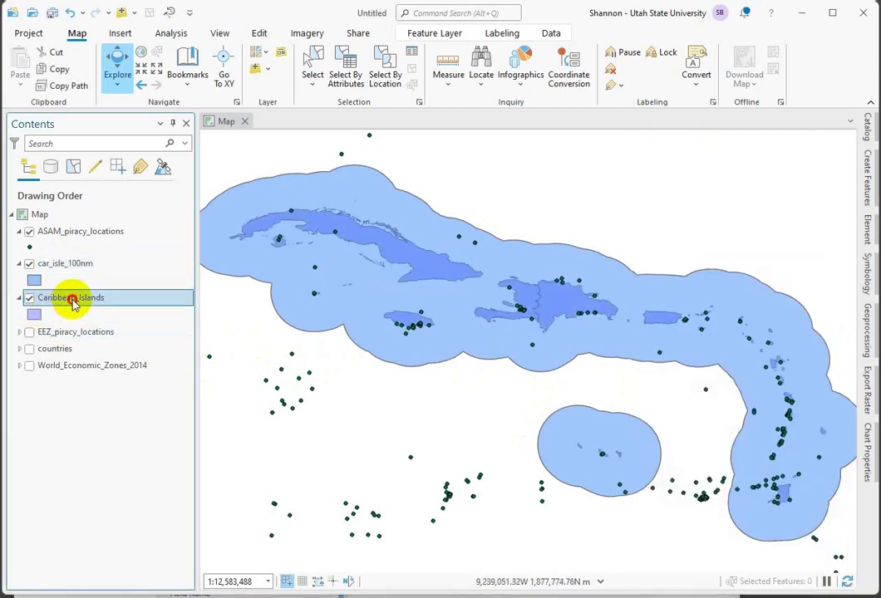
{"action": "mouse_move", "coordinate": [73, 301]}
{"action": "left_mouse_down"}
{"action": "mouse_move", "coordinate": [64, 253]}
{"action": "mouse_move", "coordinate": [66, 264]}
{"action": "left_mouse_up"}
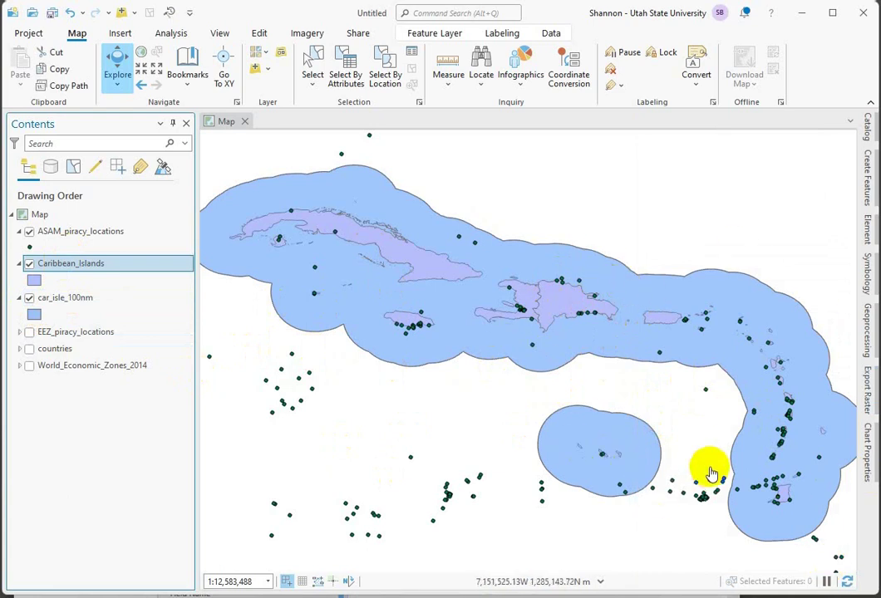
Replace the 'buffer' search with 'clip' and open the Analysis Tools Clip tool.
{"action": "left_click", "coordinate": [868, 342]}
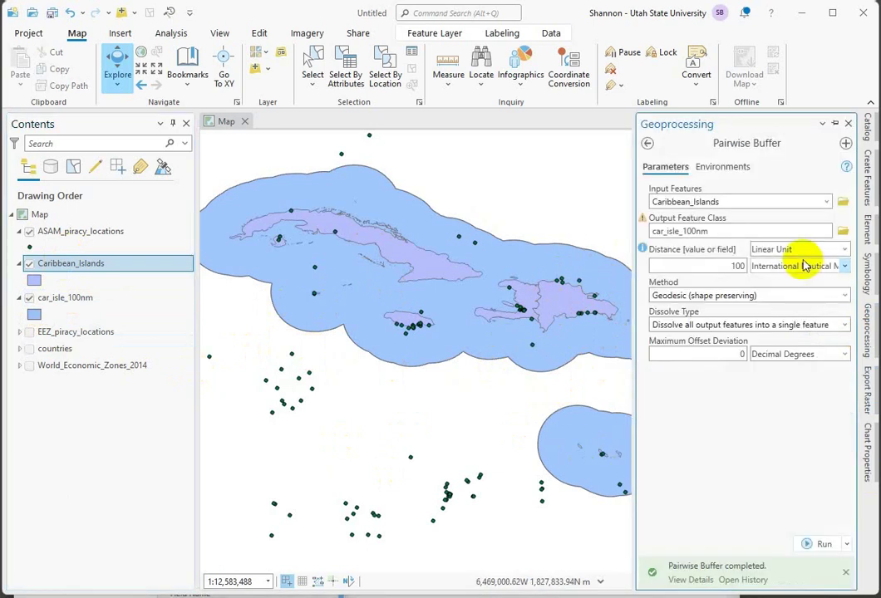
{"action": "left_click", "coordinate": [648, 144]}
{"action": "left_click", "coordinate": [697, 144]}
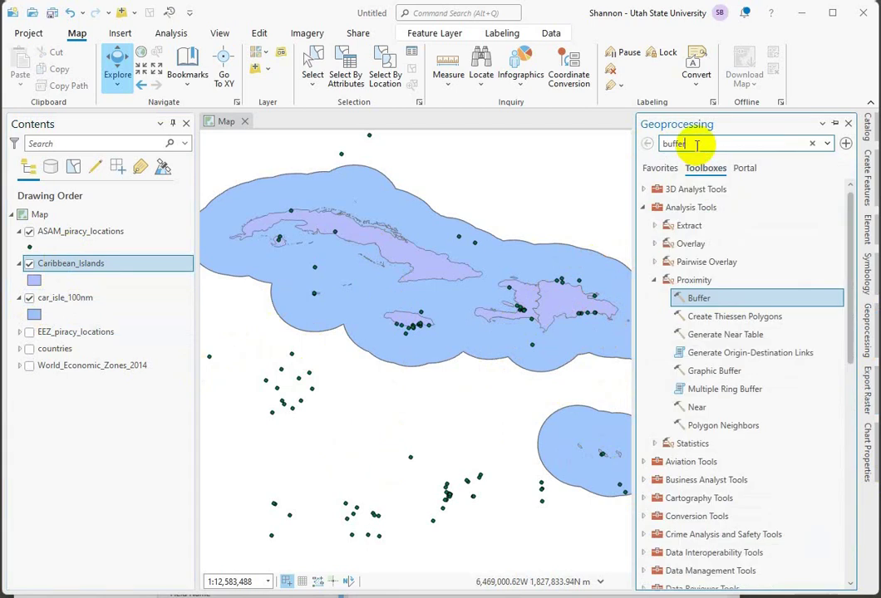
{"action": "left_click_drag", "start_coordinate": [697, 144], "coordinate": [601, 146]}
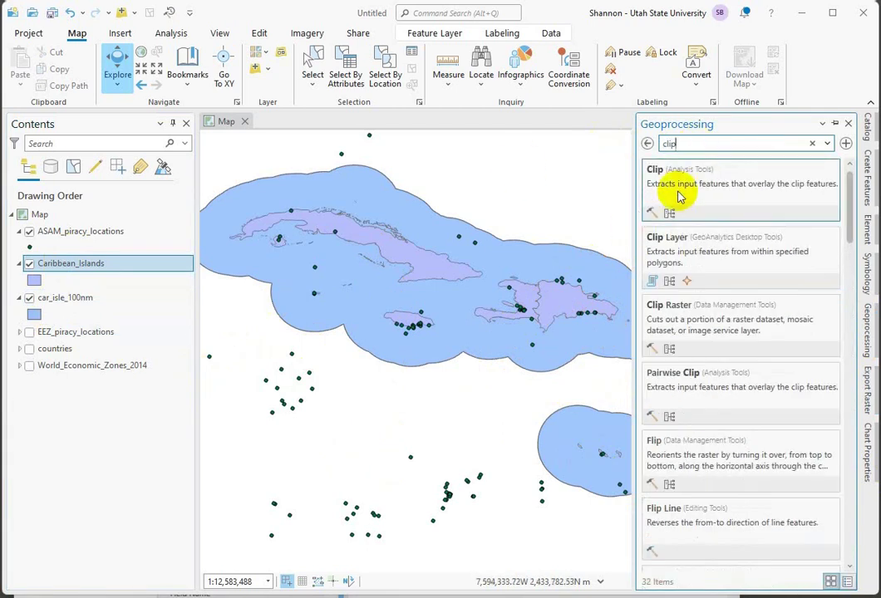
{"action": "left_click", "coordinate": [655, 172]}
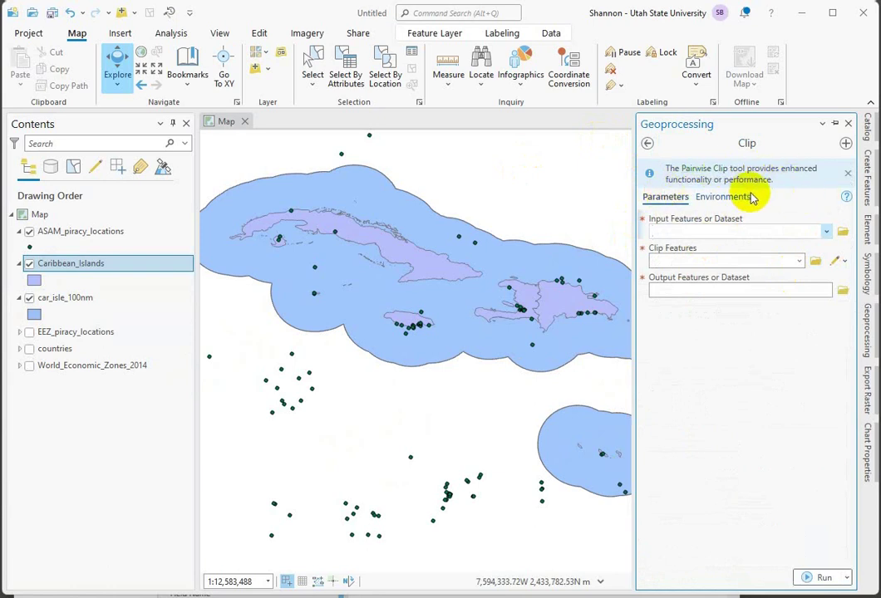
Set Clip input features to ASAM_piracy_locations and clip features to car_isle_100nm.
{"action": "left_click", "coordinate": [744, 232]}
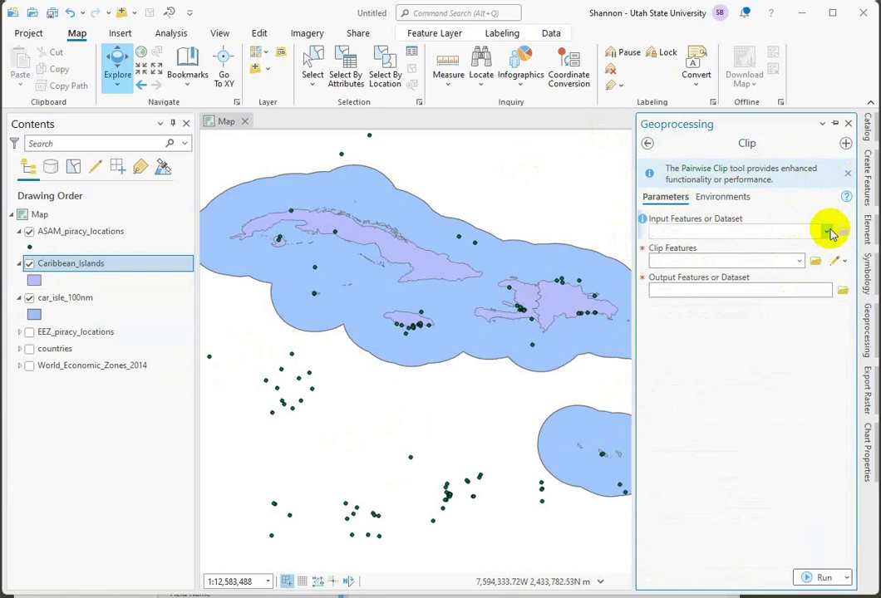
{"action": "left_click", "coordinate": [823, 236]}
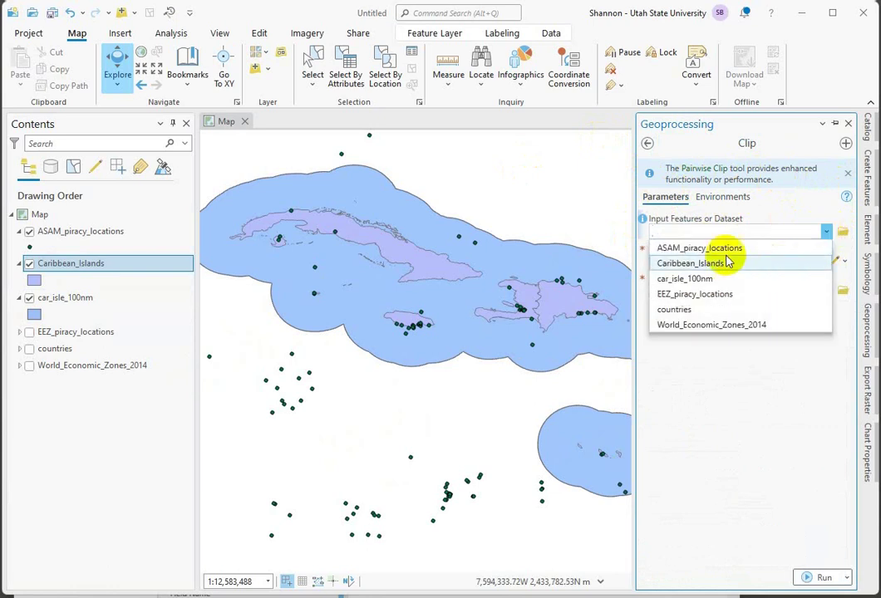
{"action": "left_click", "coordinate": [784, 216]}
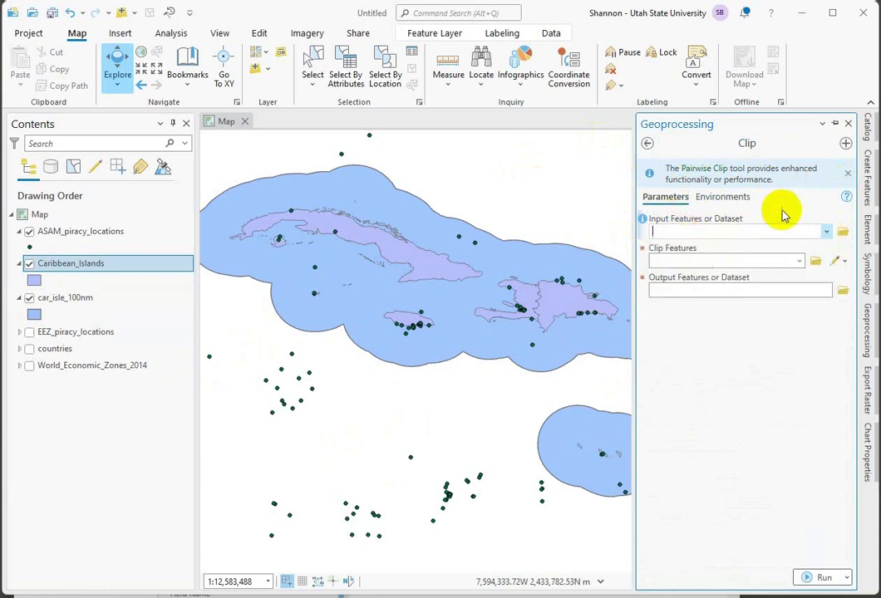
{"action": "left_click", "coordinate": [800, 264]}
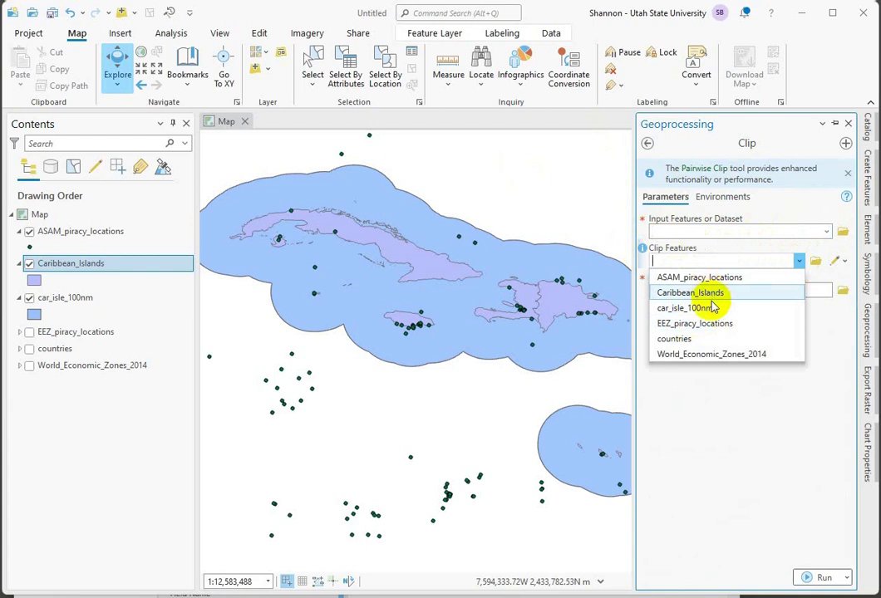
{"action": "left_click", "coordinate": [712, 307]}
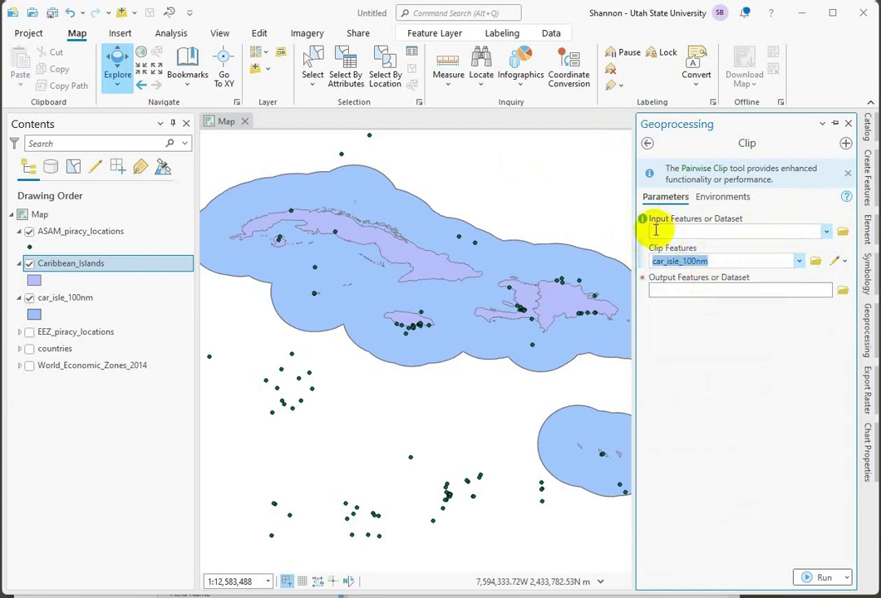
{"action": "left_click", "coordinate": [824, 233]}
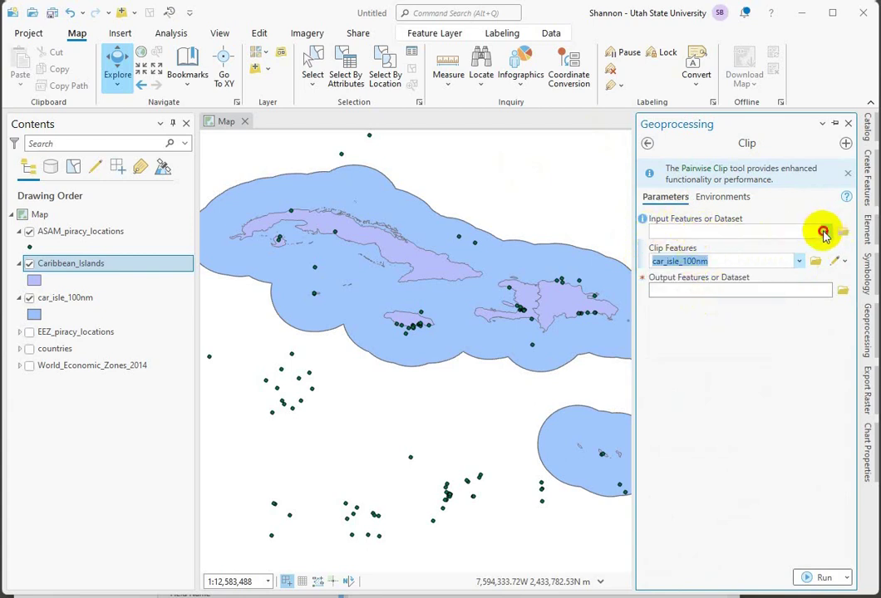
{"action": "left_click", "coordinate": [693, 250]}
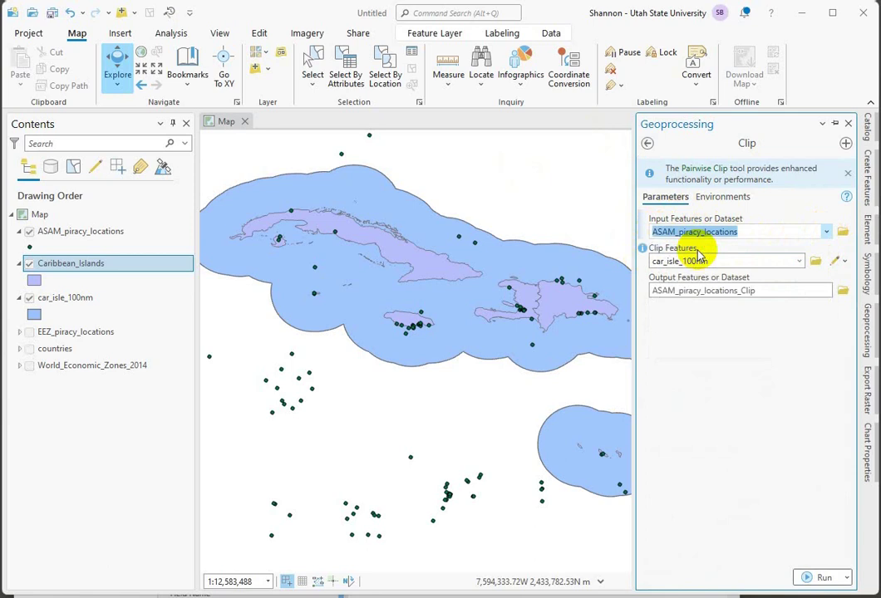
Rename the Clip output feature class to ASAM_wi100nm.
{"action": "left_click", "coordinate": [765, 290]}
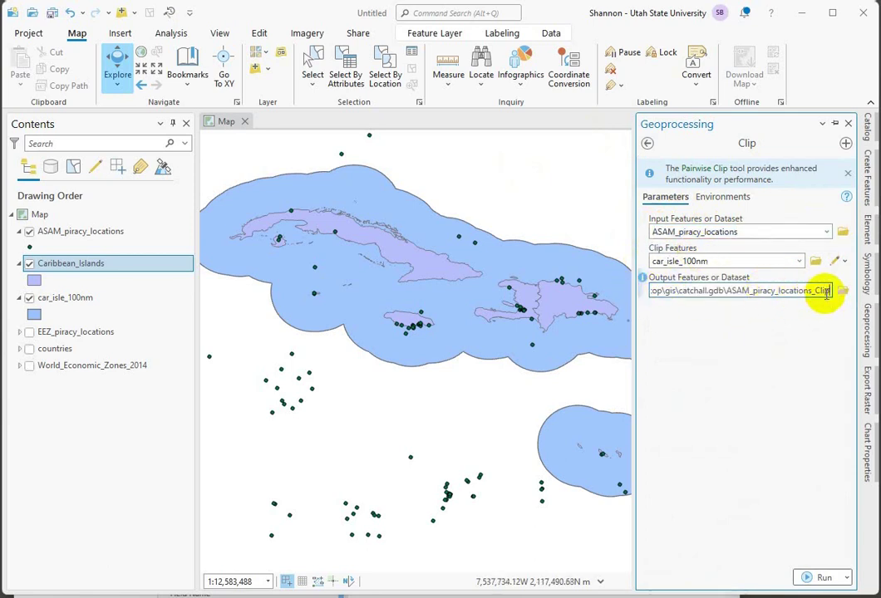
{"action": "left_click_drag", "start_coordinate": [830, 290], "coordinate": [556, 295]}
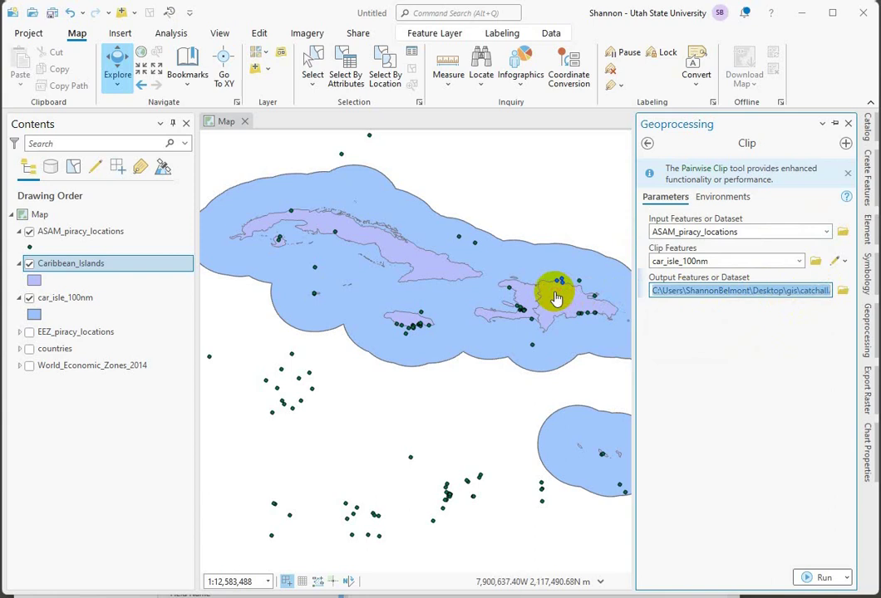
{"action": "type", "text": "ASAM_wi100nm"}
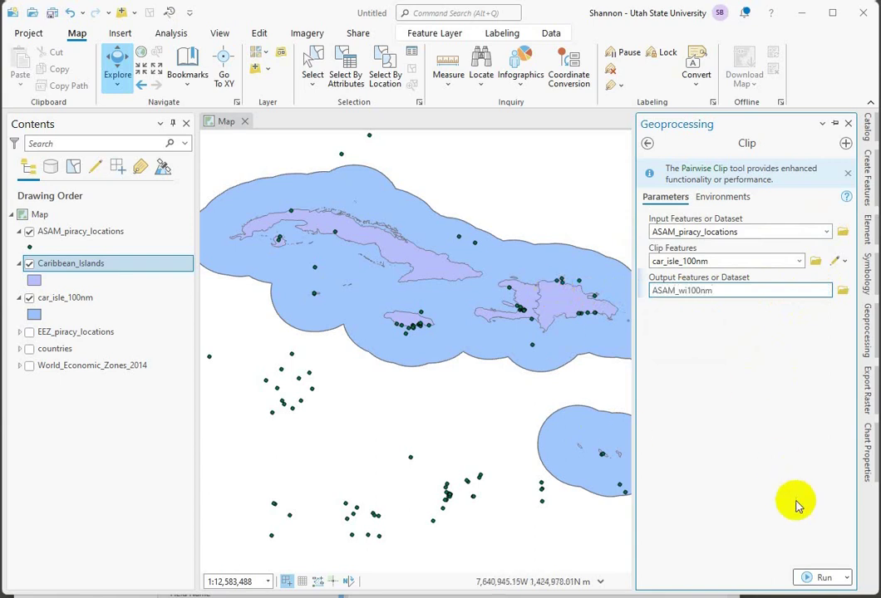
Run the clip to create ASAM_wi100nm and hide the original ASAM_piracy_locations layer.
{"action": "left_click", "coordinate": [824, 577]}
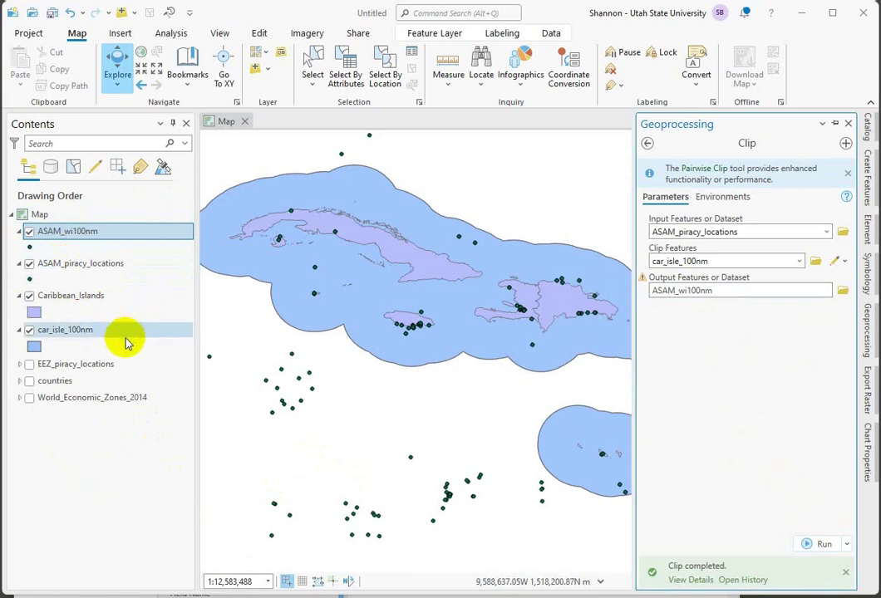
{"action": "left_click", "coordinate": [30, 264]}
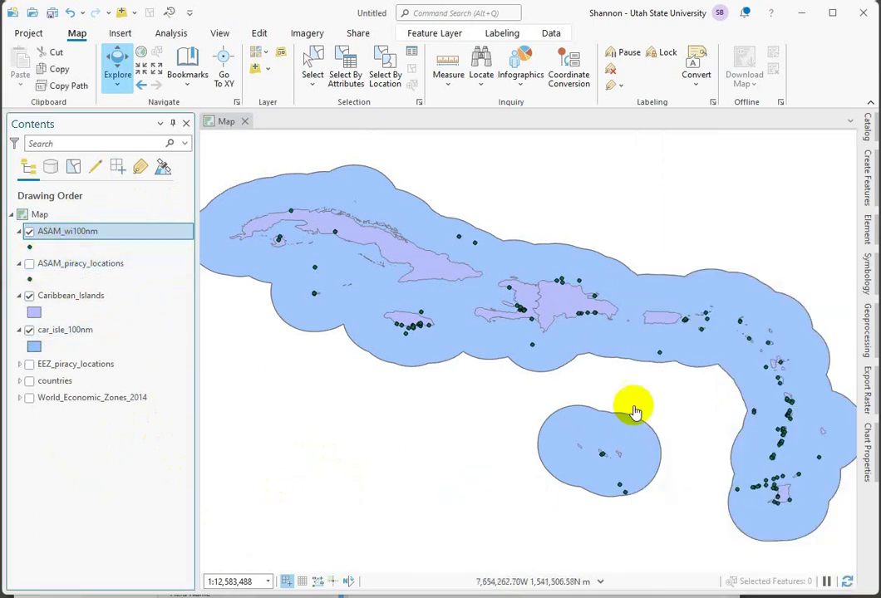
{"action": "left_click", "coordinate": [315, 403]}
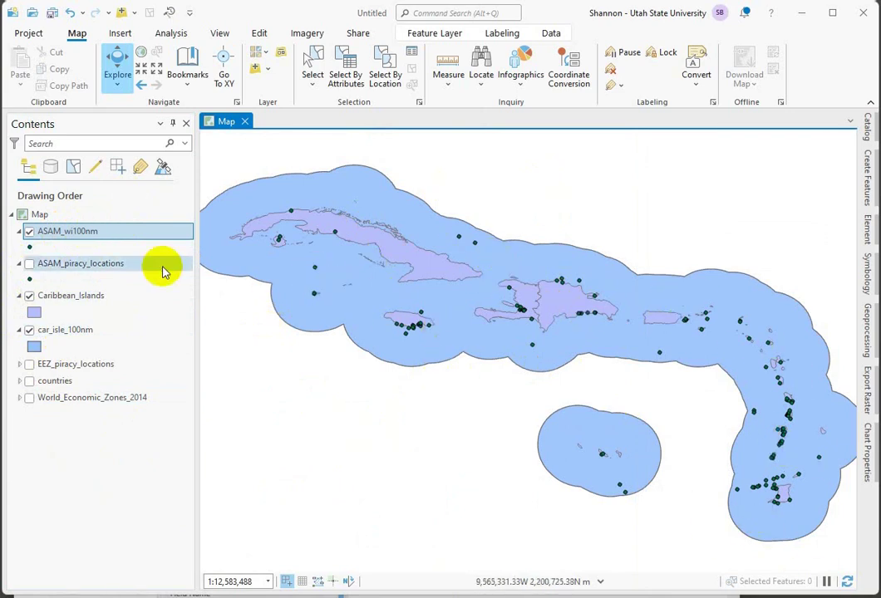
Open the ASAM_wi100nm attribute table listing 232 records and resize it for more map room.
{"action": "right_click", "coordinate": [60, 238]}
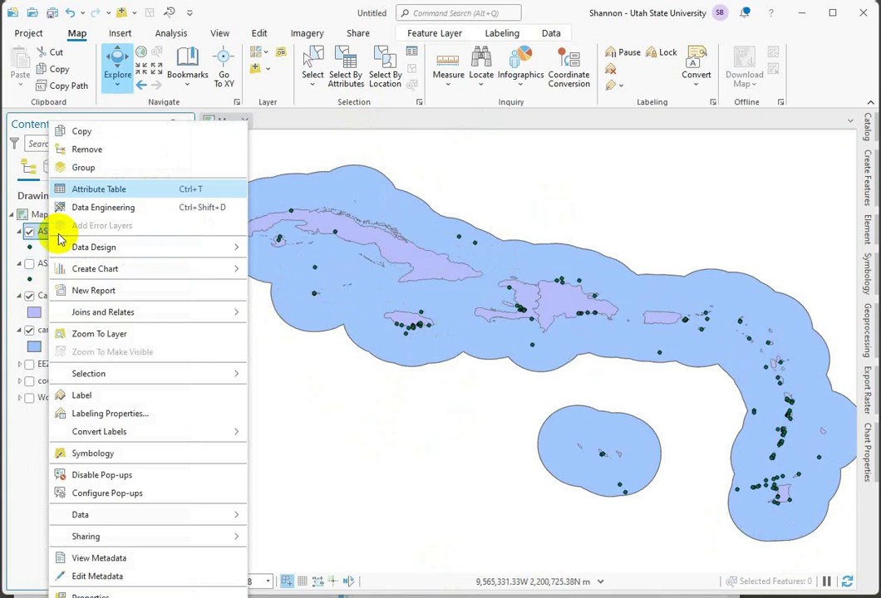
{"action": "left_click", "coordinate": [118, 189]}
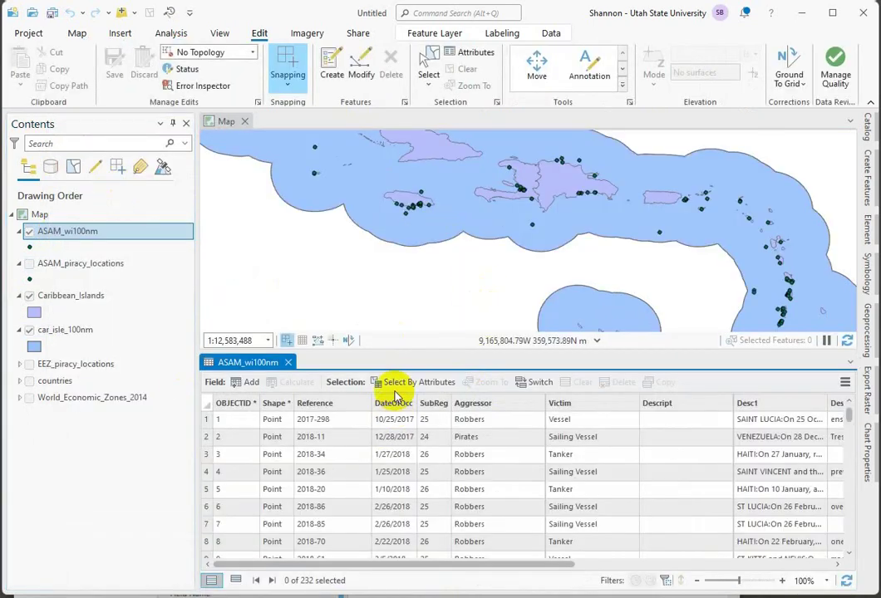
{"action": "left_click_drag", "start_coordinate": [388, 350], "coordinate": [388, 407]}
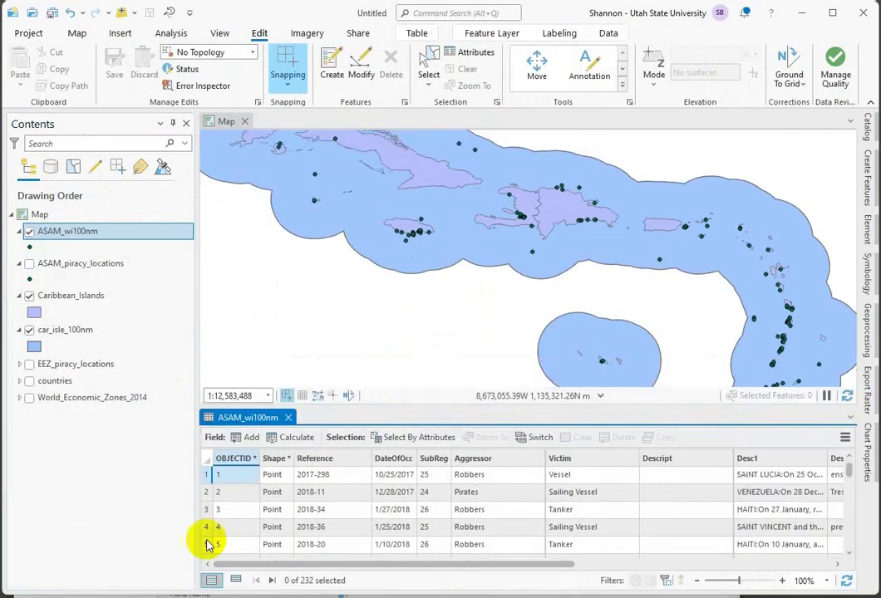